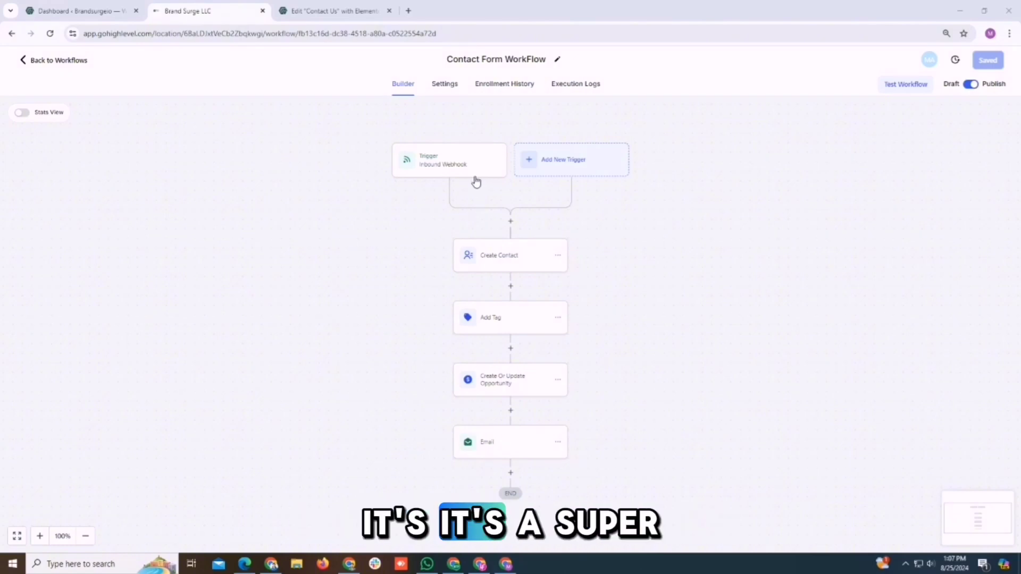
Open the workflow's Inbound Webhook trigger and copy its webhook URL.
{"action": "left_click", "coordinate": [462, 172]}
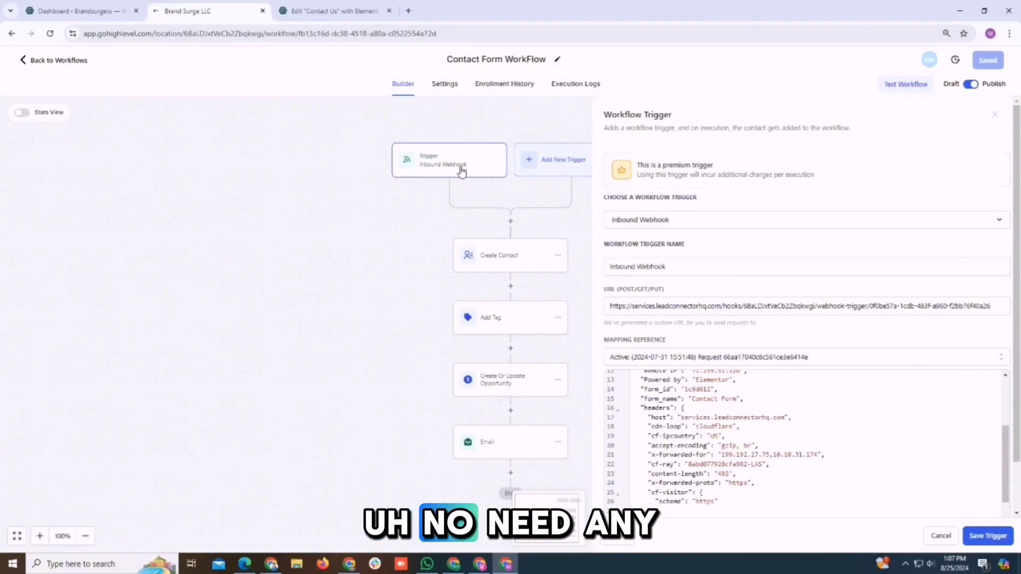
{"action": "left_click", "coordinate": [445, 173]}
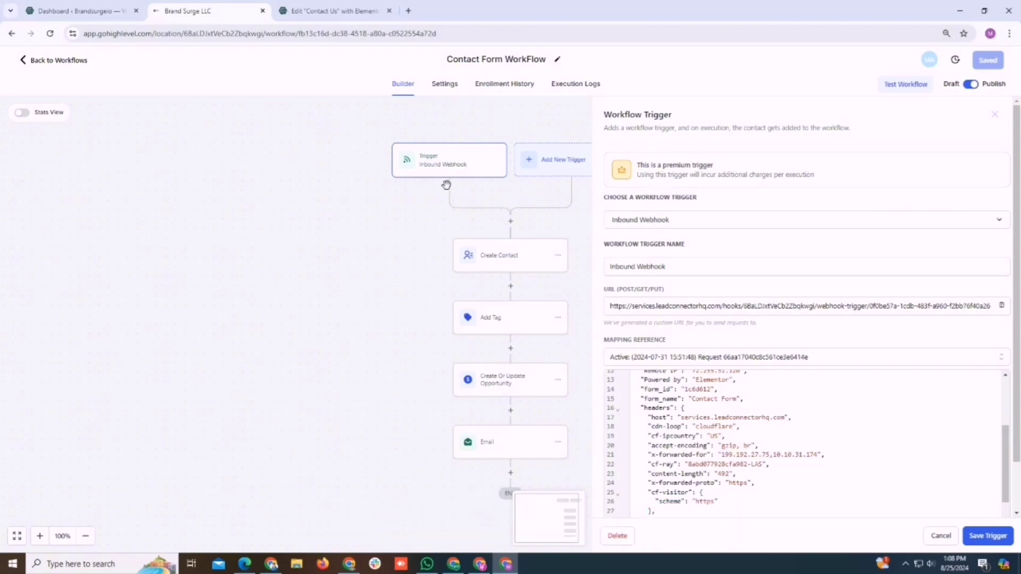
{"action": "double_click", "coordinate": [651, 266]}
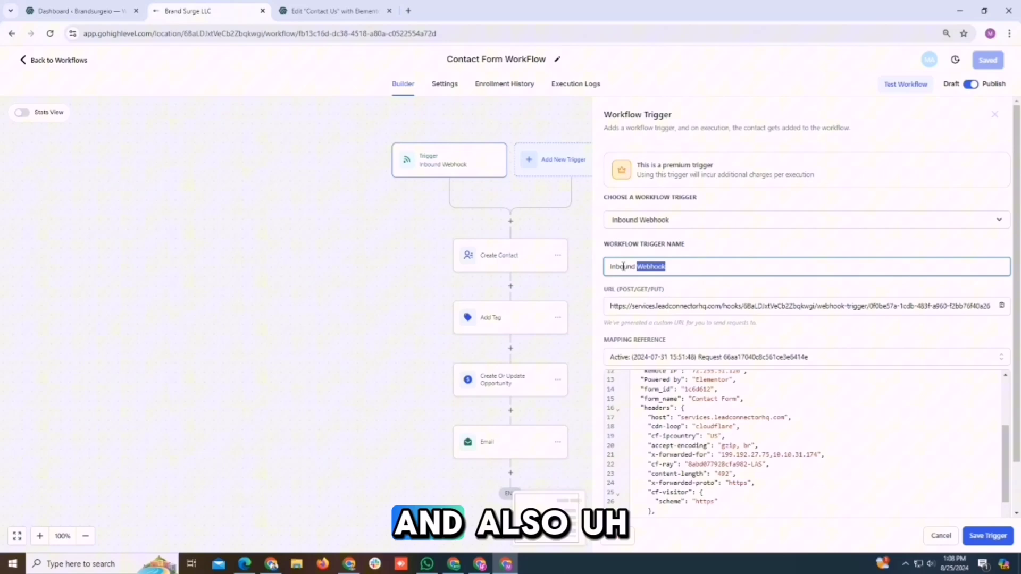
{"action": "triple_click", "coordinate": [641, 306]}
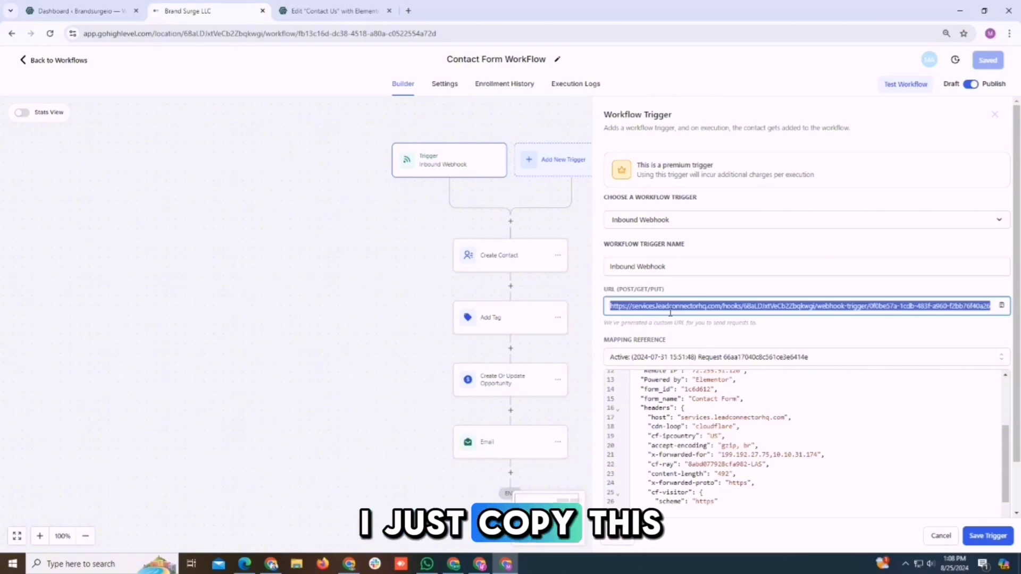
Switch to the Elementor Contact Us page and, in the form's Actions After Submit, remove the Webhook action and add it again.
{"action": "left_click", "coordinate": [338, 11]}
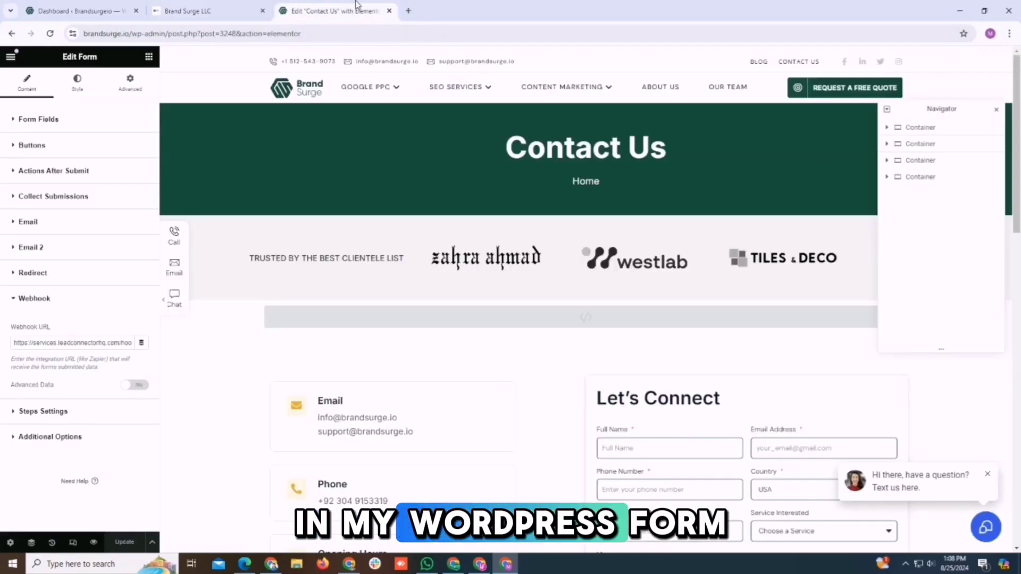
{"action": "left_click", "coordinate": [42, 119]}
{"action": "scroll", "coordinate": [144, 357], "scroll_direction": "down", "scroll_amount": 5}
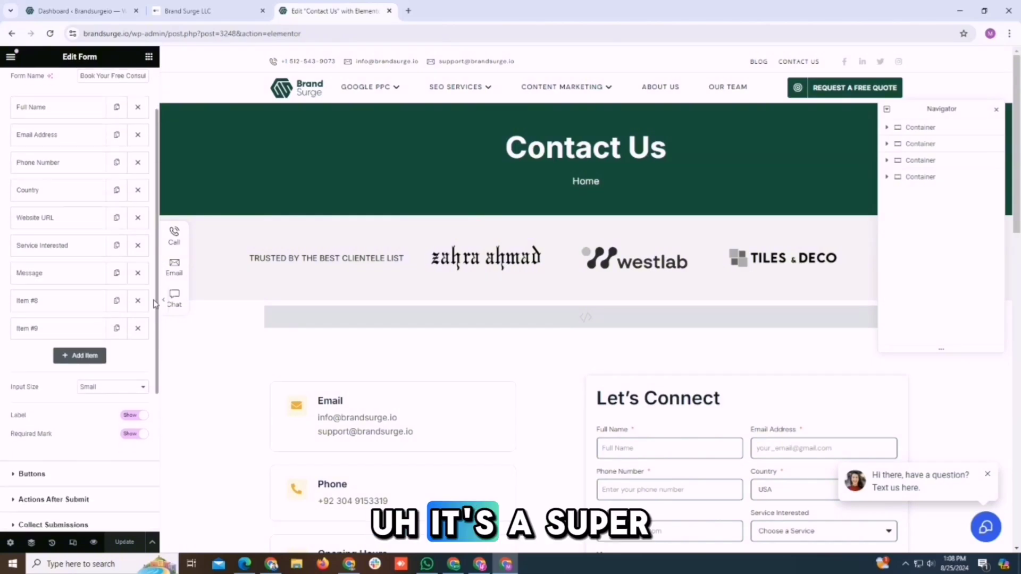
{"action": "scroll", "coordinate": [141, 372], "scroll_direction": "down", "scroll_amount": 2}
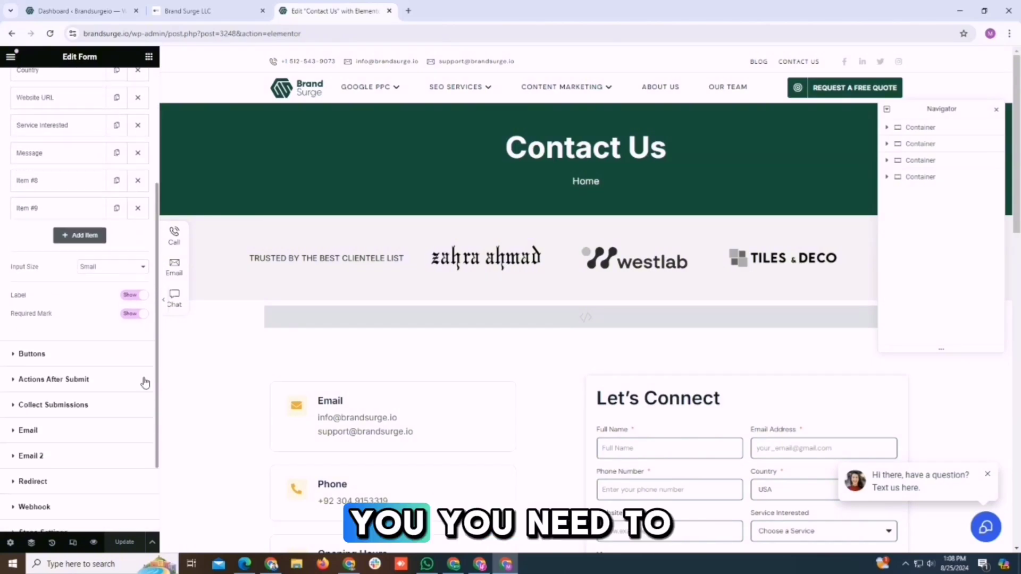
{"action": "left_click", "coordinate": [32, 366]}
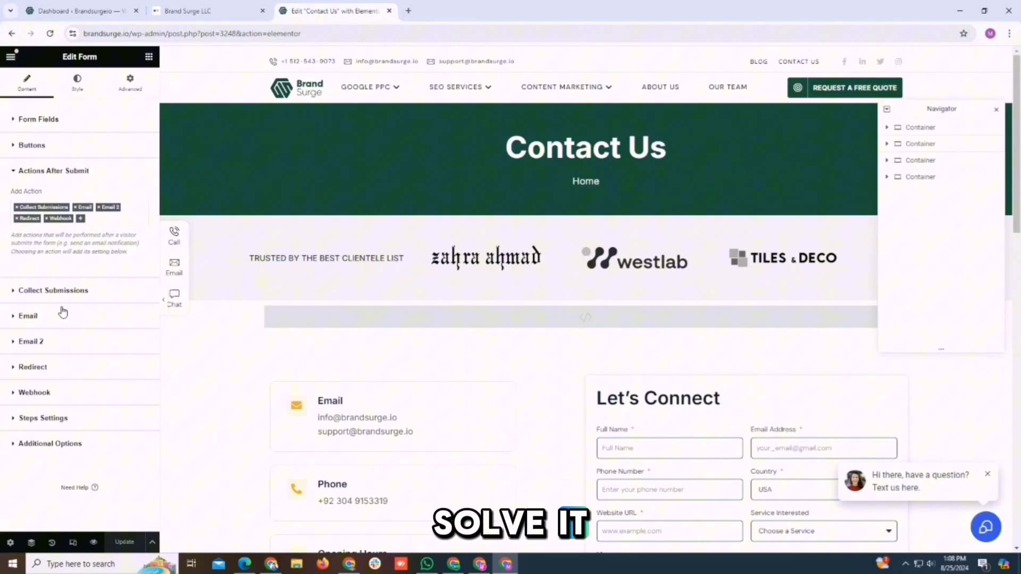
{"action": "left_click", "coordinate": [47, 220]}
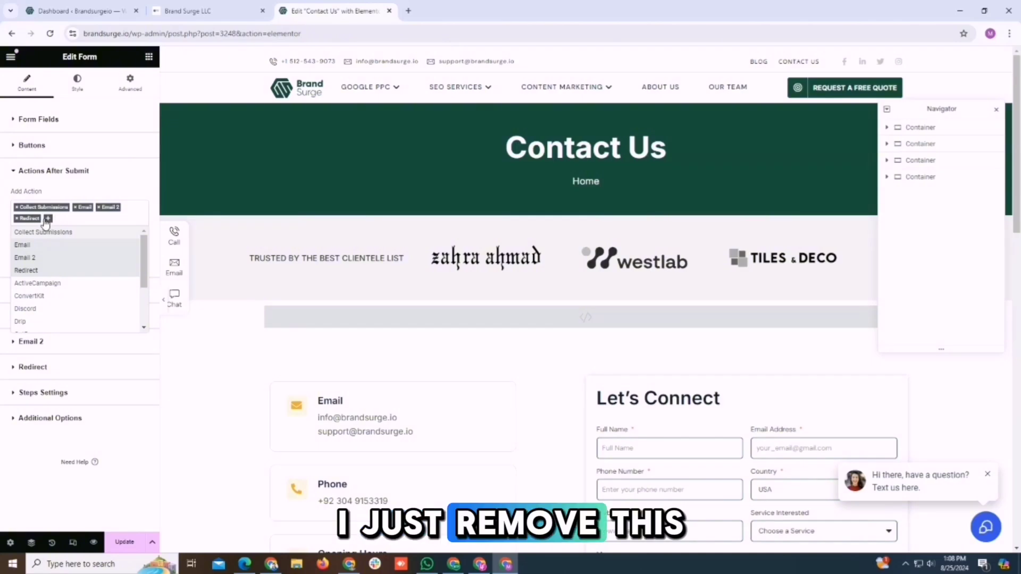
{"action": "left_click", "coordinate": [51, 222]}
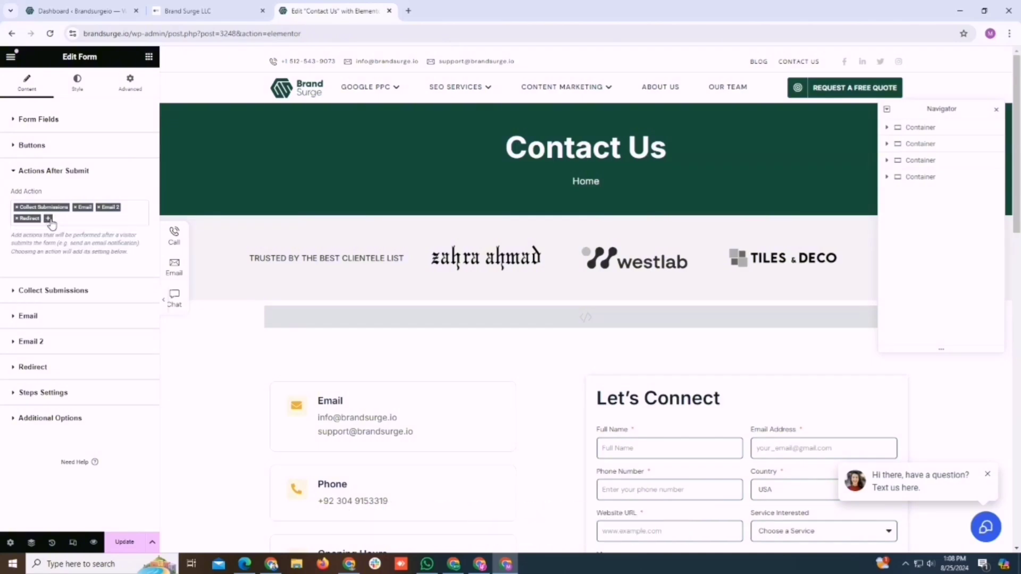
{"action": "left_click", "coordinate": [65, 216]}
{"action": "type", "text": "web"}
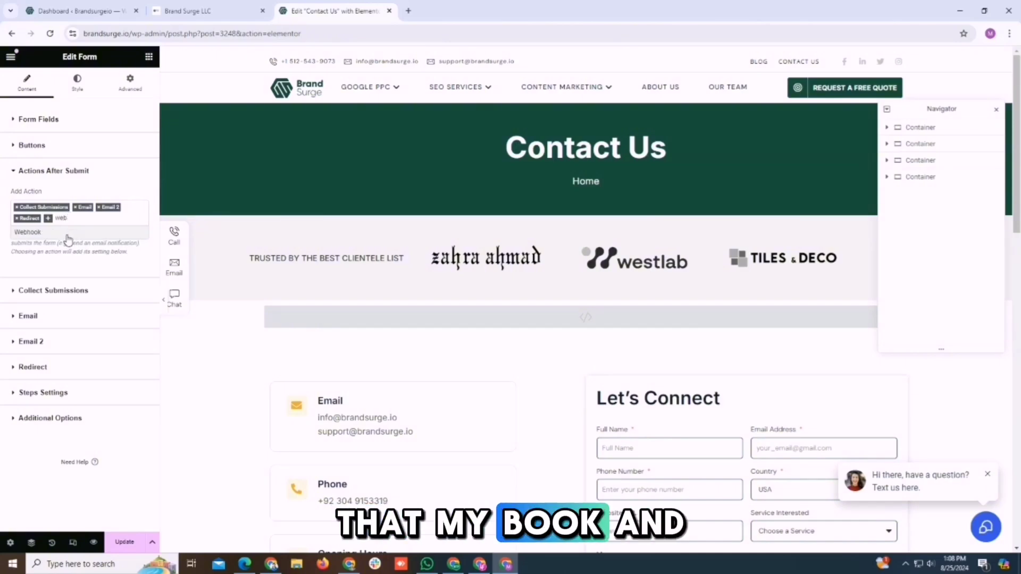
{"action": "left_click", "coordinate": [66, 233]}
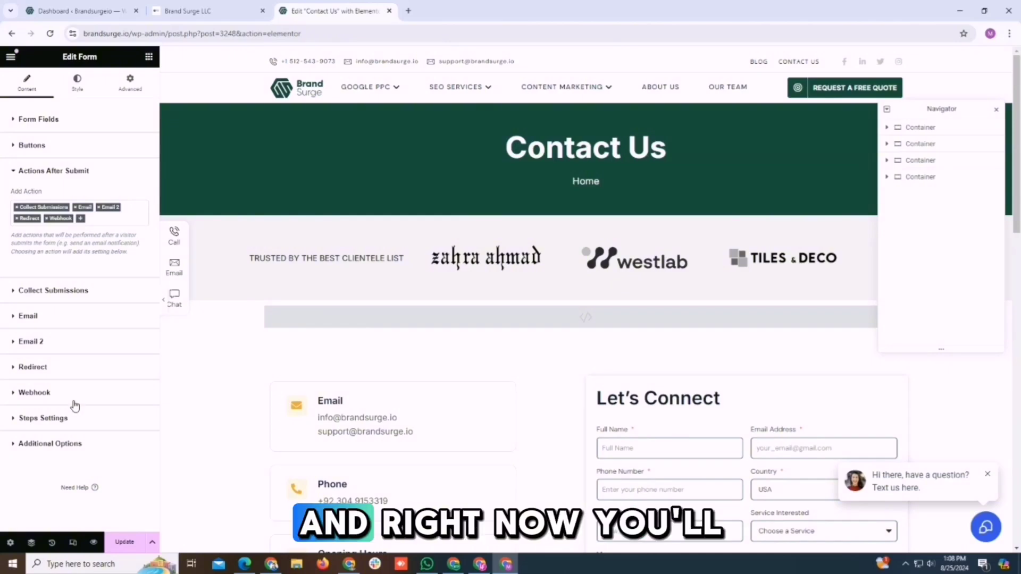
Check the form's Webhook URL setting against the workflow trigger's URL and update the Contact Us page.
{"action": "left_click", "coordinate": [21, 393]}
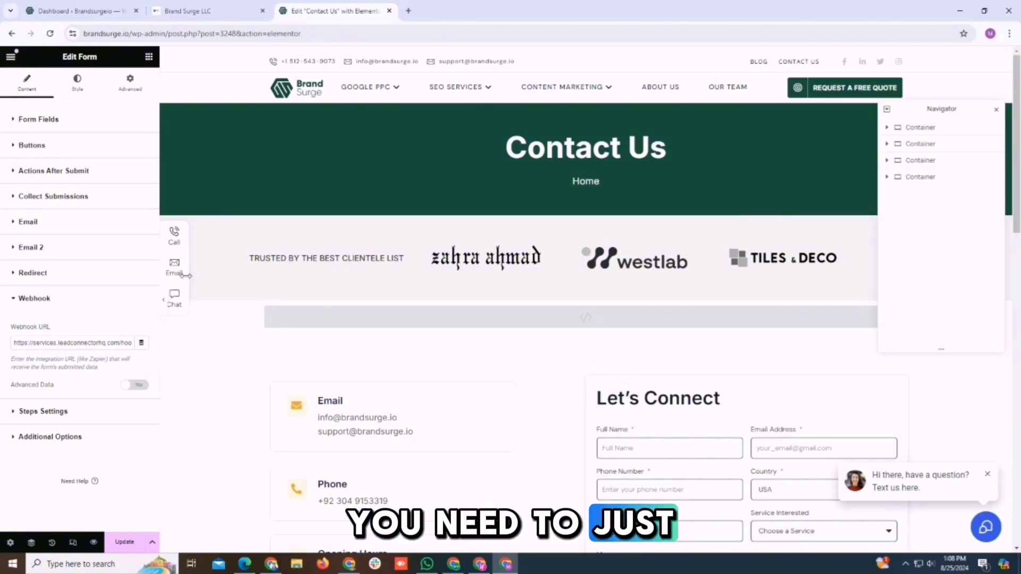
{"action": "left_click", "coordinate": [214, 7]}
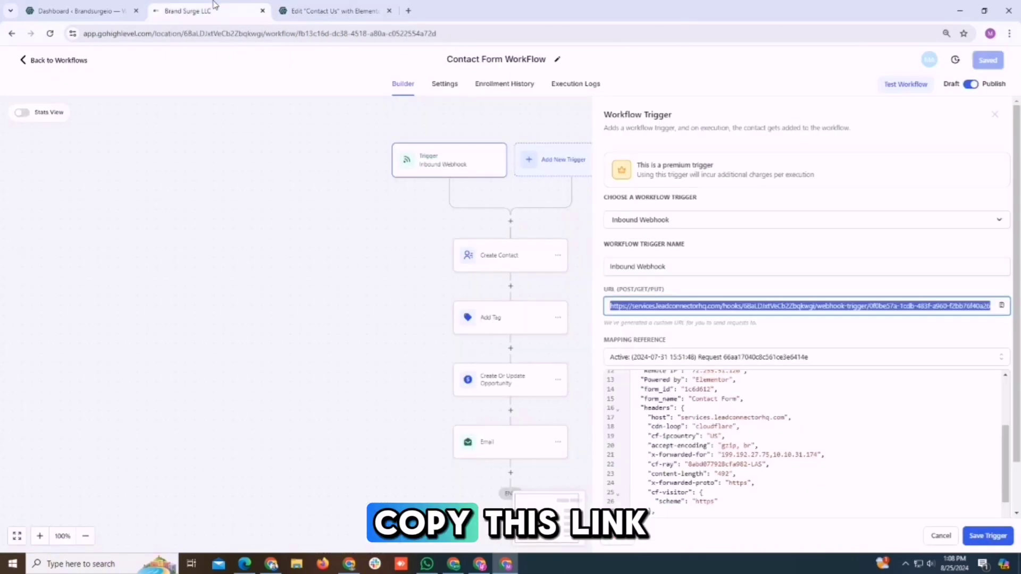
{"action": "left_click", "coordinate": [273, 7]}
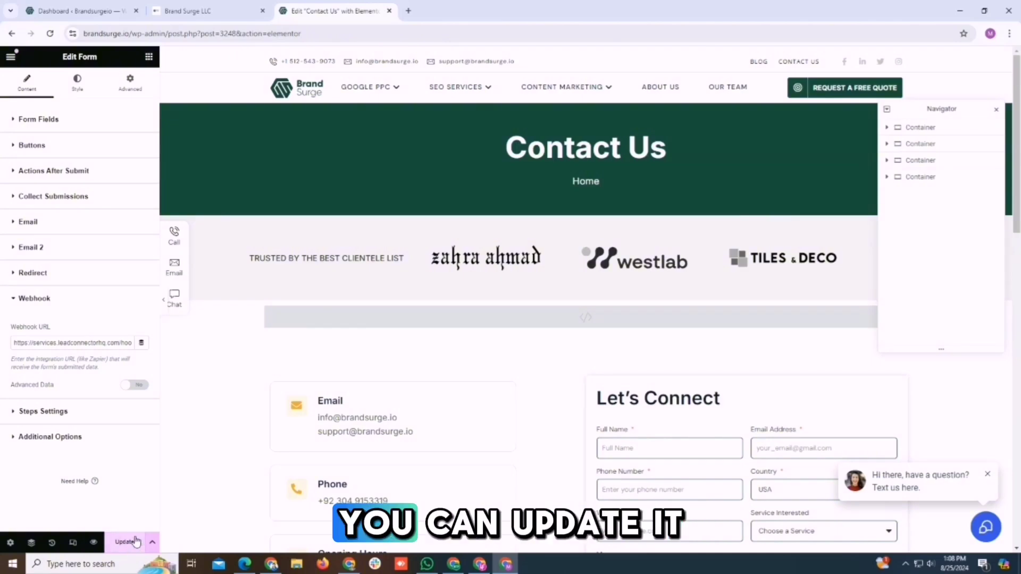
{"action": "left_click", "coordinate": [135, 541]}
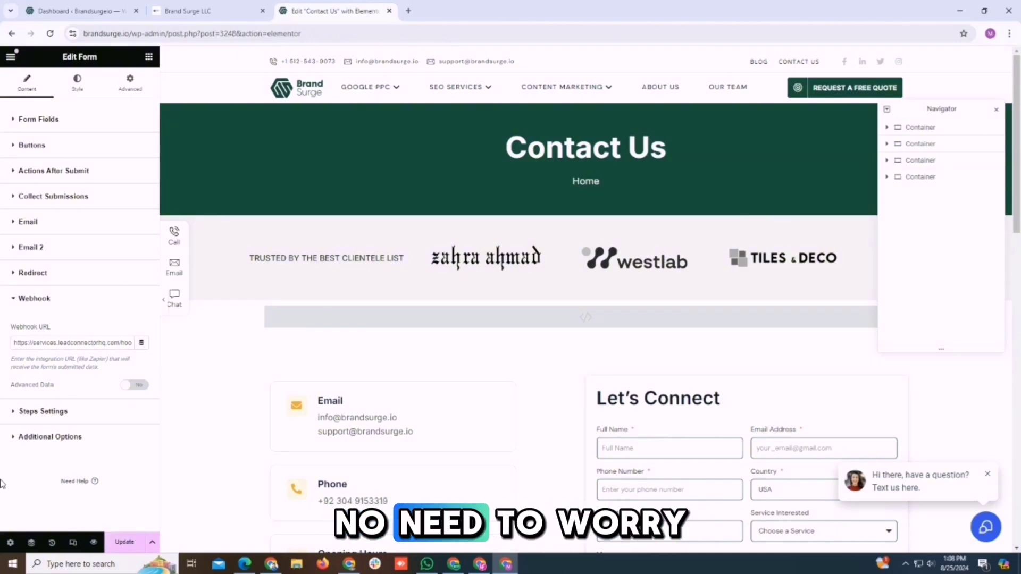
{"action": "left_click", "coordinate": [216, 7]}
{"action": "left_click", "coordinate": [319, 10]}
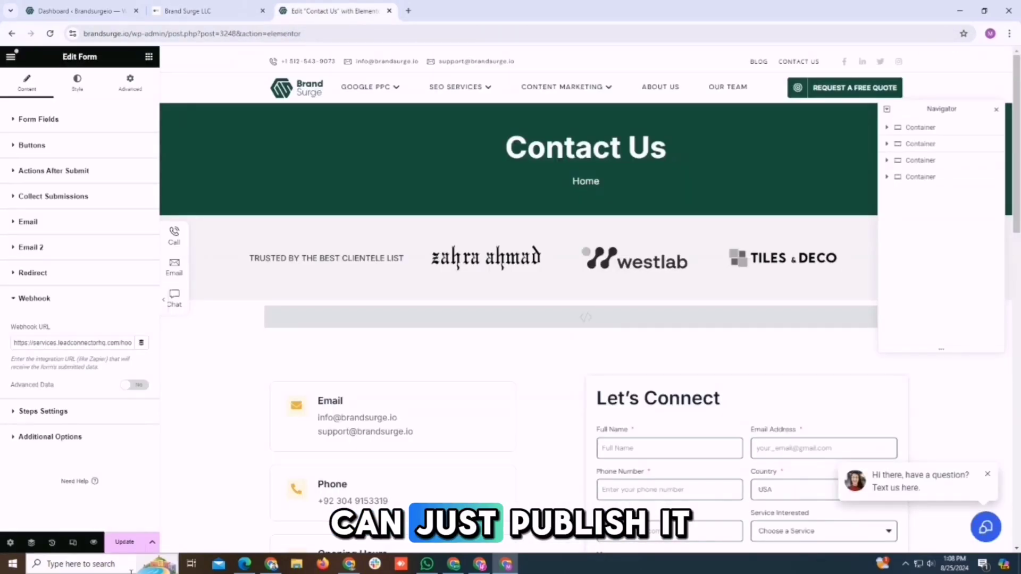
Compare the contact form with the Inbound Webhook trigger's URL and mapping reference in the workflow.
{"action": "left_click", "coordinate": [216, 8]}
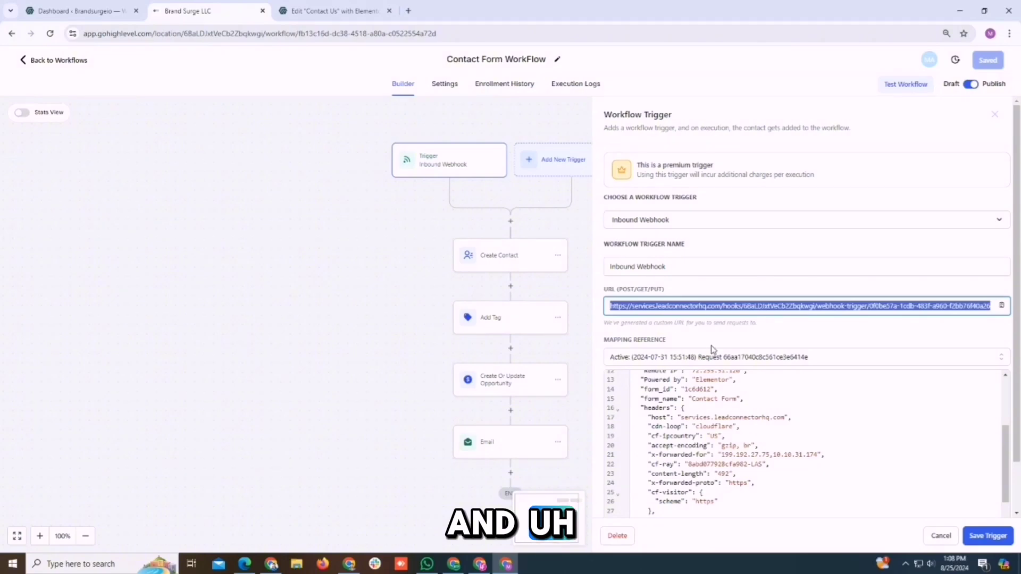
{"action": "left_click", "coordinate": [327, 10]}
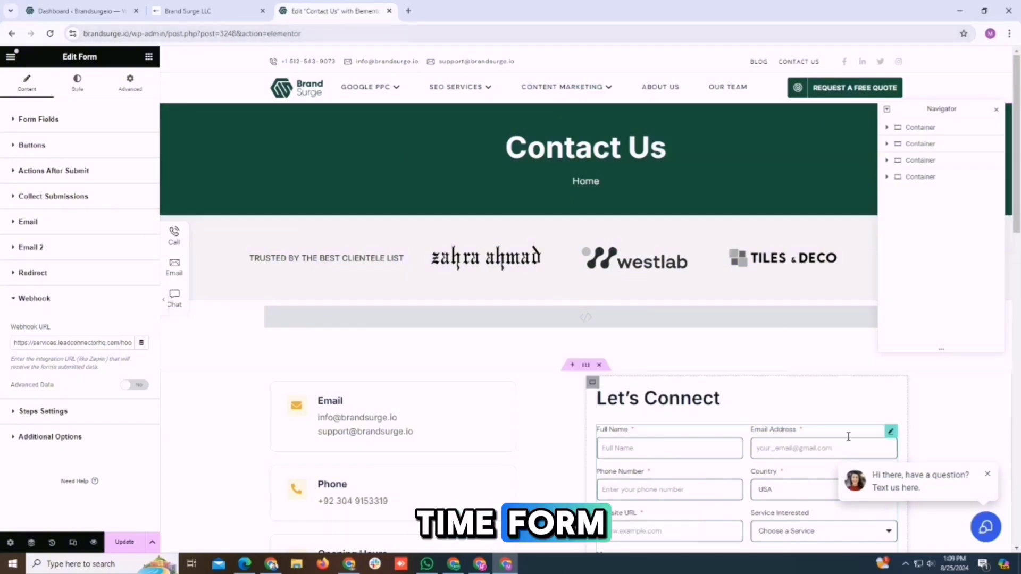
{"action": "left_click", "coordinate": [213, 11]}
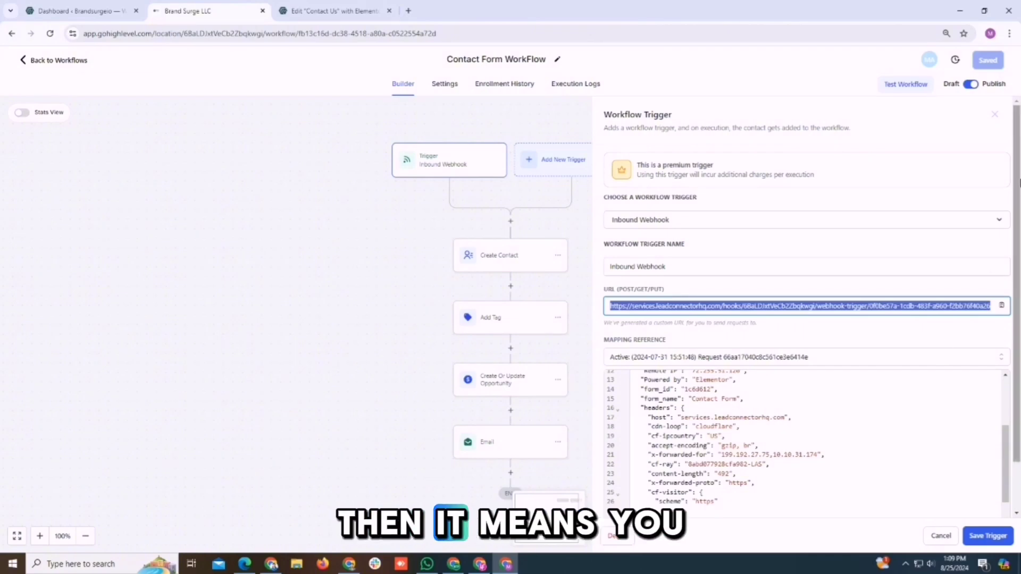
{"action": "scroll", "coordinate": [1016, 180], "scroll_direction": "down", "scroll_amount": 1}
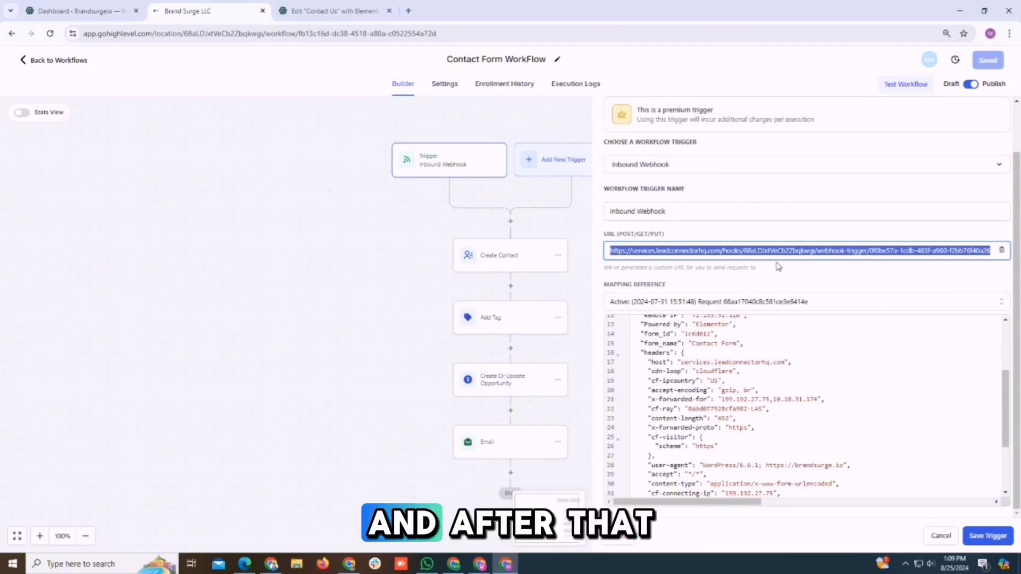
Review the Create Contact action's field mappings against the fields of the Let's Connect form on the Contact Us page.
{"action": "left_click", "coordinate": [502, 261]}
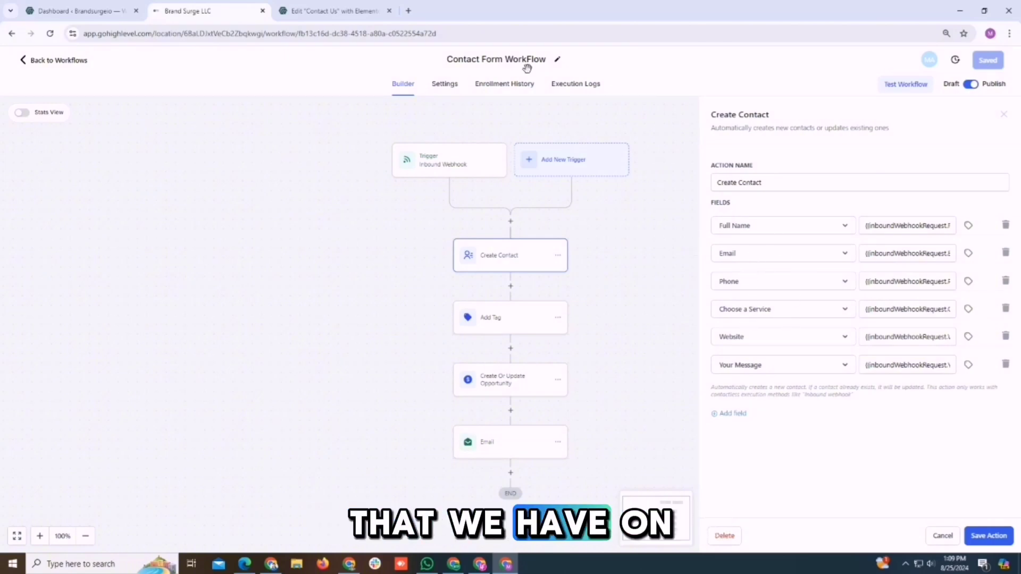
{"action": "left_click", "coordinate": [334, 11]}
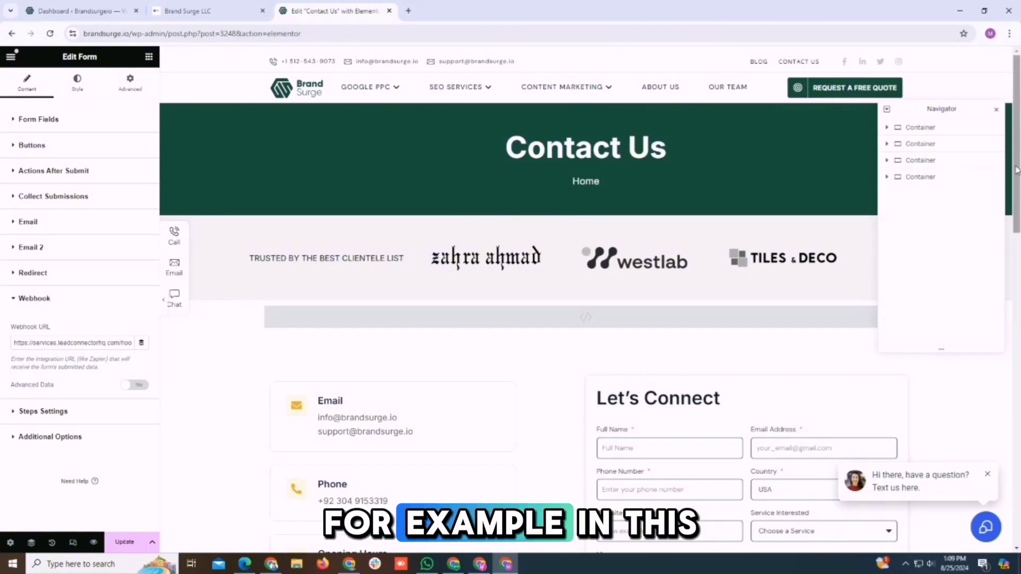
{"action": "left_click_drag", "start_coordinate": [1016, 170], "coordinate": [1016, 228]}
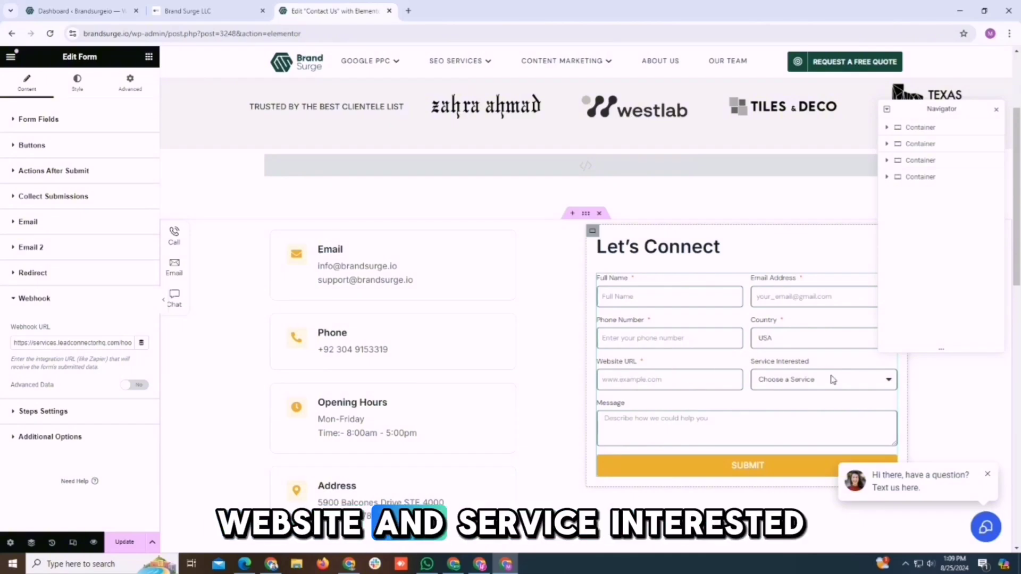
{"action": "left_click", "coordinate": [198, 4]}
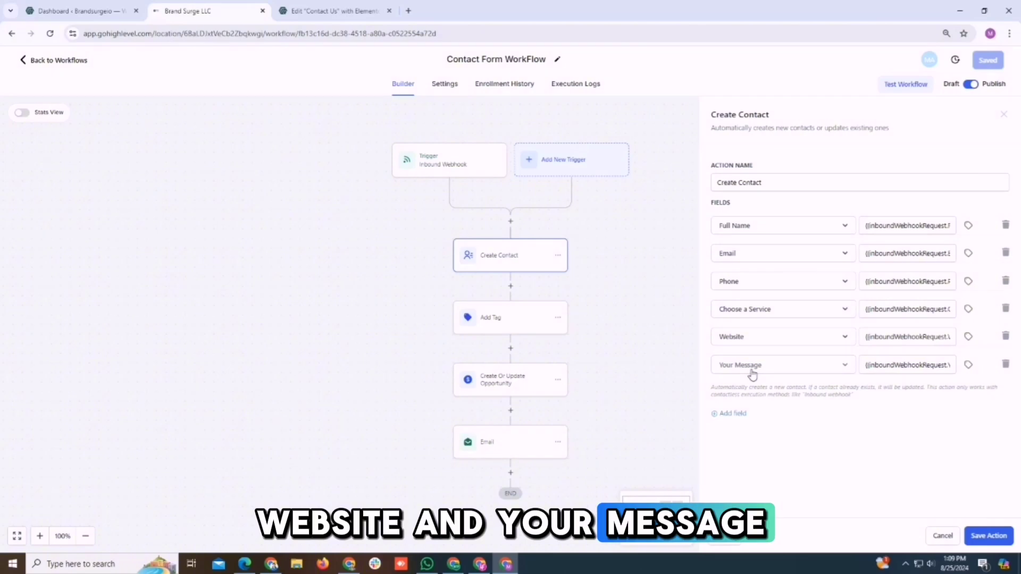
{"action": "left_click", "coordinate": [106, 11]}
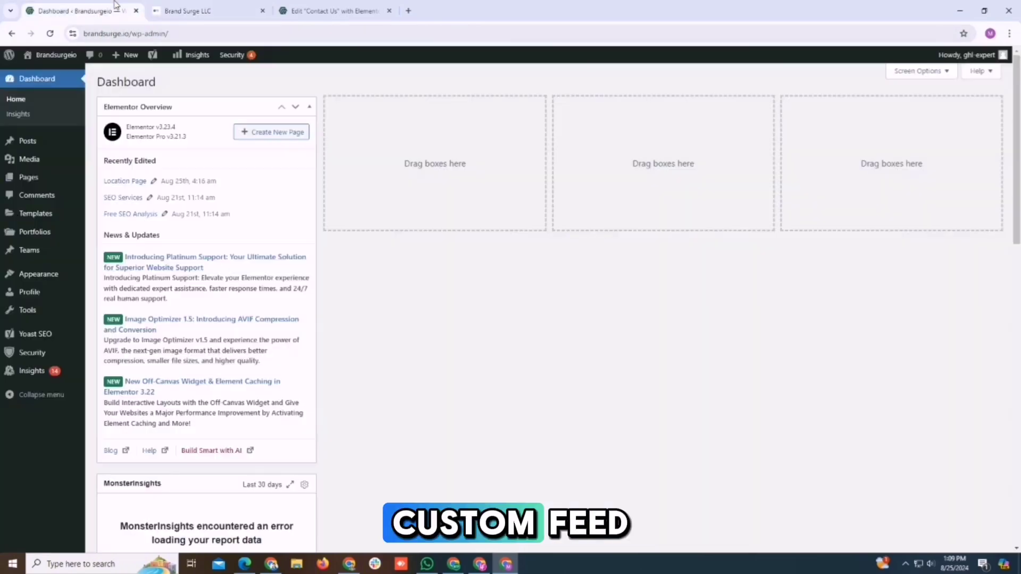
{"action": "left_click", "coordinate": [161, 5]}
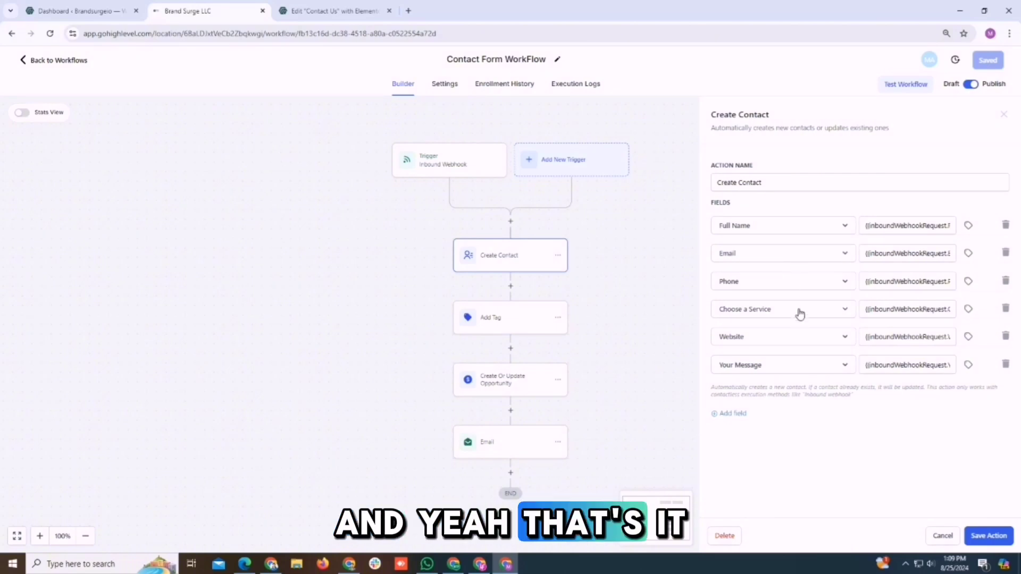
Review the settings of the workflow's Add Tag, Create Or Update Opportunity and Email actions, including the email message.
{"action": "left_click", "coordinate": [498, 326]}
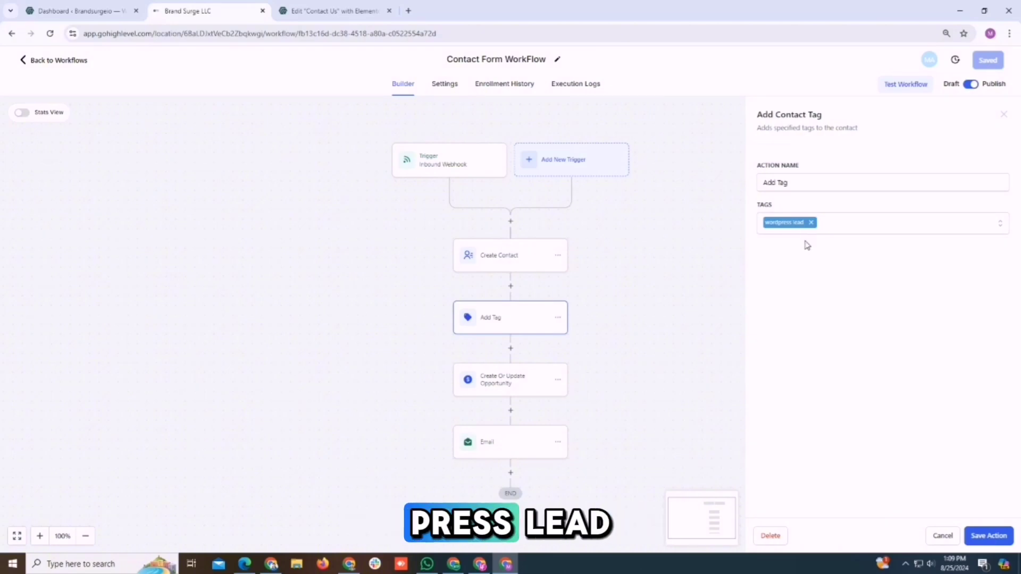
{"action": "left_click", "coordinate": [498, 386]}
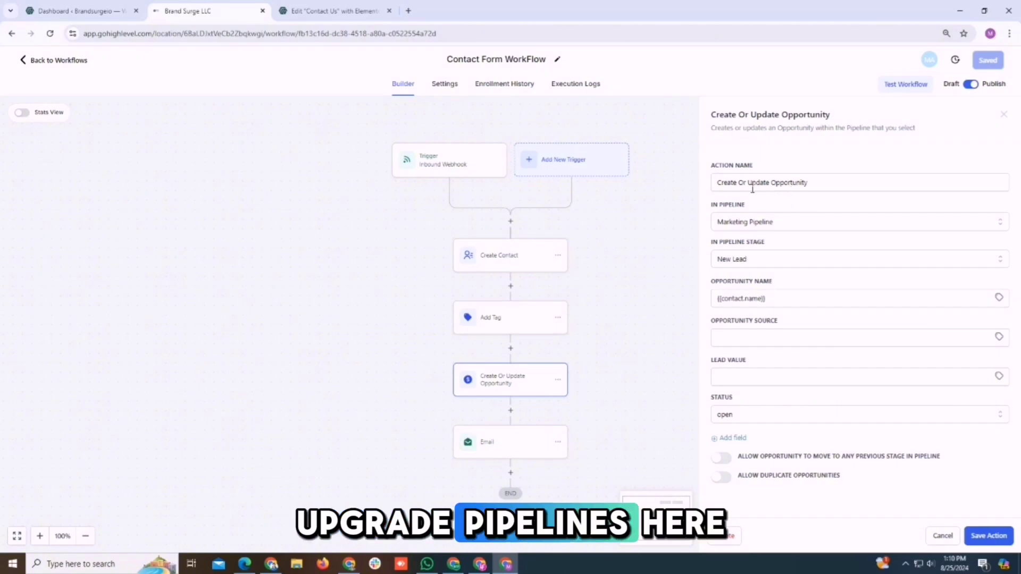
{"action": "left_click", "coordinate": [861, 224]}
{"action": "left_click", "coordinate": [674, 267]}
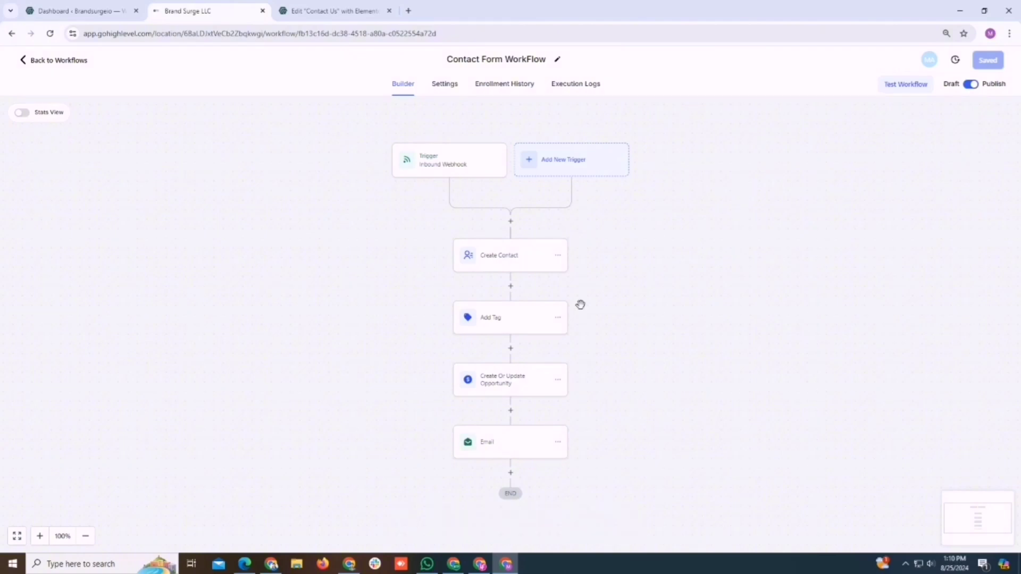
{"action": "left_click", "coordinate": [517, 373]}
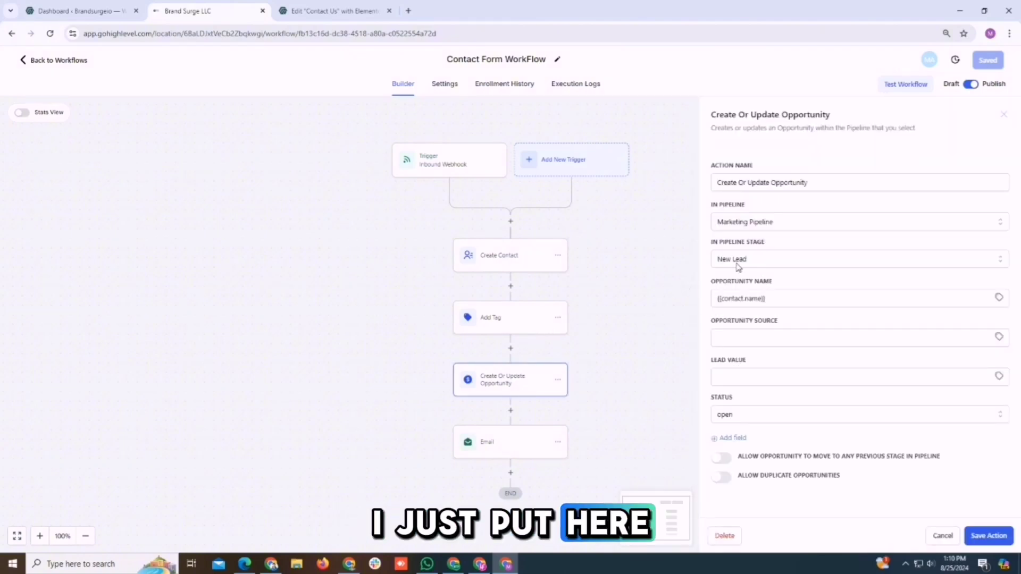
{"action": "left_click", "coordinate": [521, 454]}
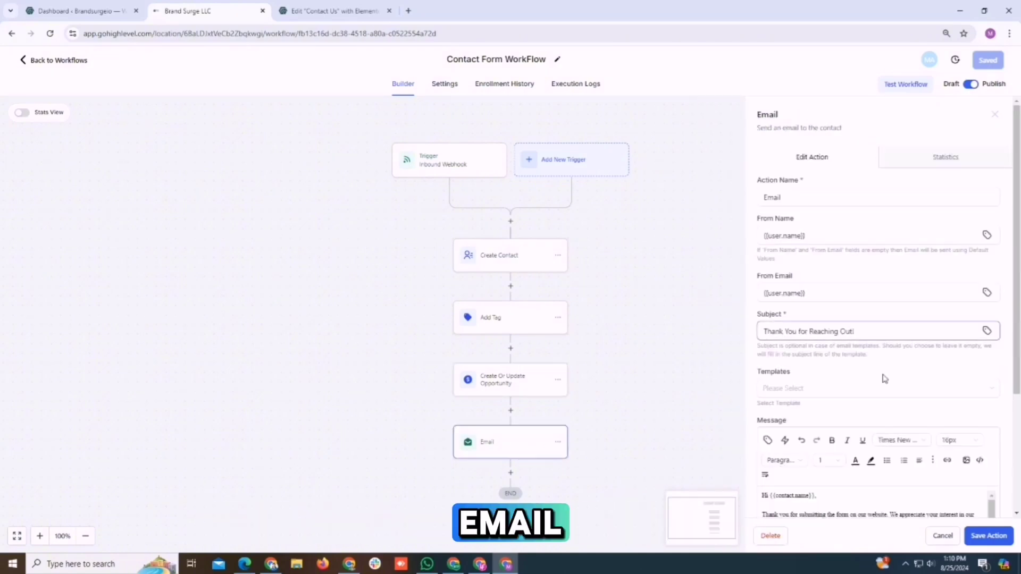
{"action": "scroll", "coordinate": [823, 409], "scroll_direction": "down", "scroll_amount": 3}
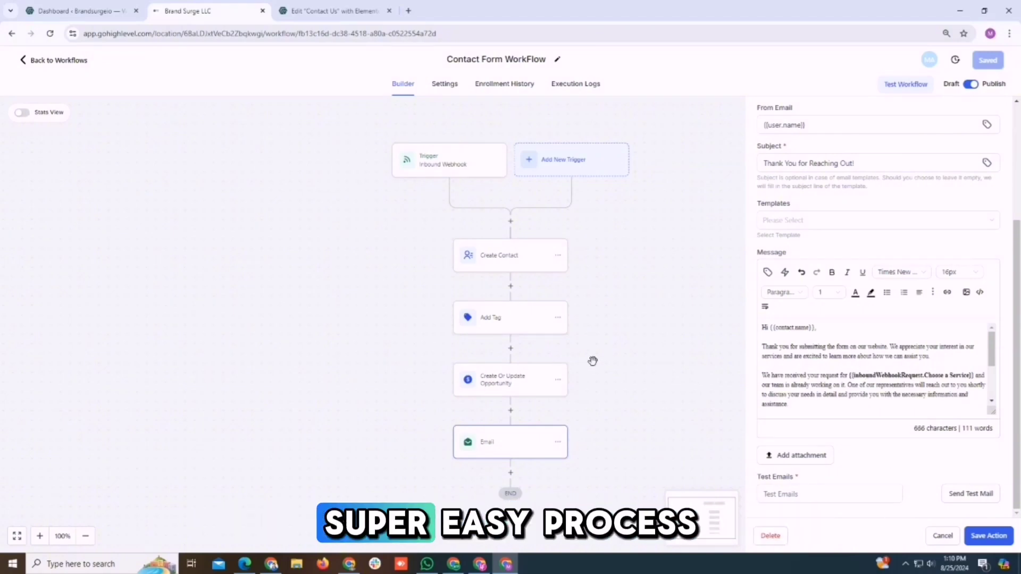
Leave the workflow and examine the account's custom fields in the settings, up to the second page of the list.
{"action": "left_click", "coordinate": [23, 59]}
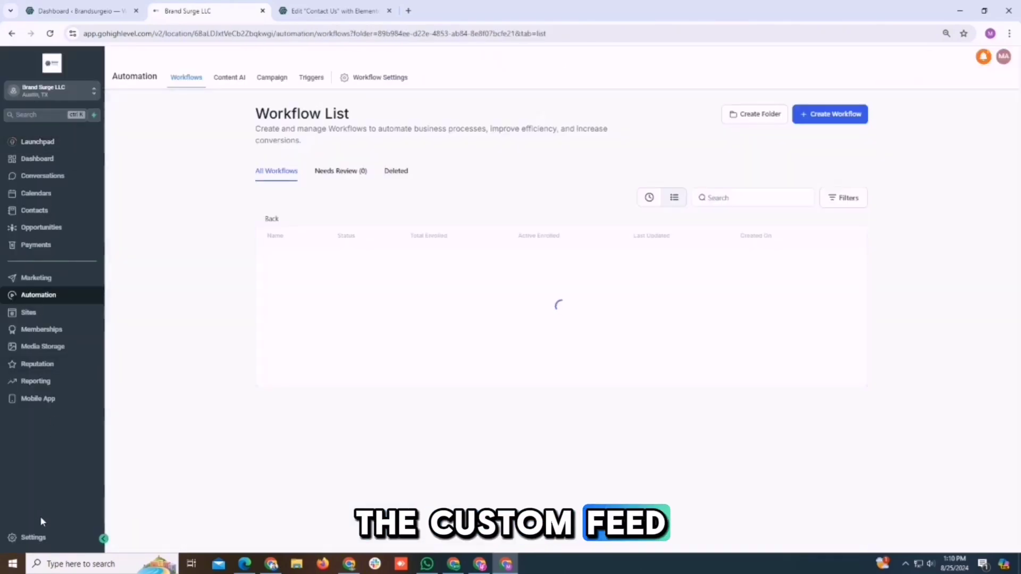
{"action": "left_click", "coordinate": [26, 537]}
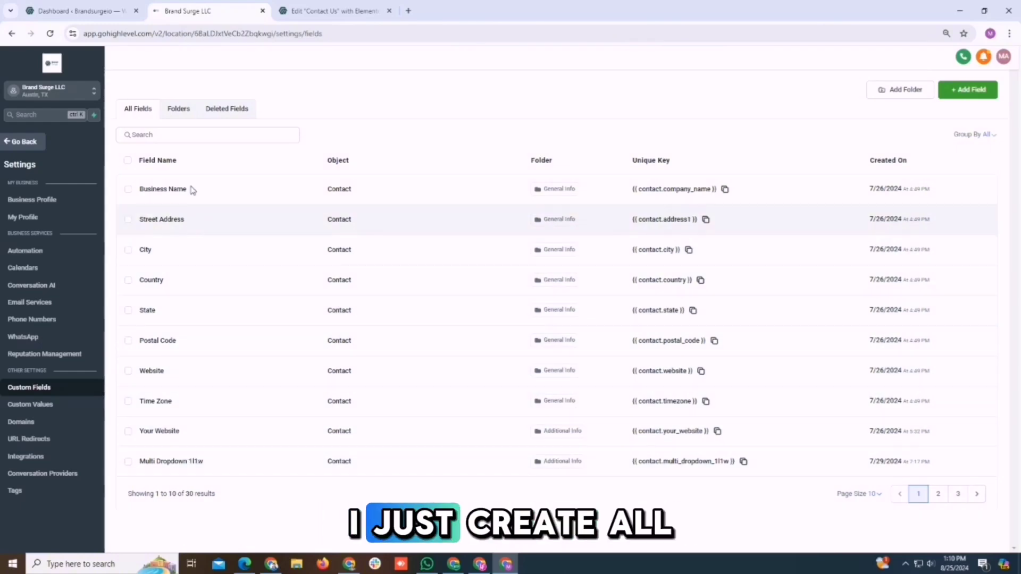
{"action": "left_click", "coordinate": [178, 107]}
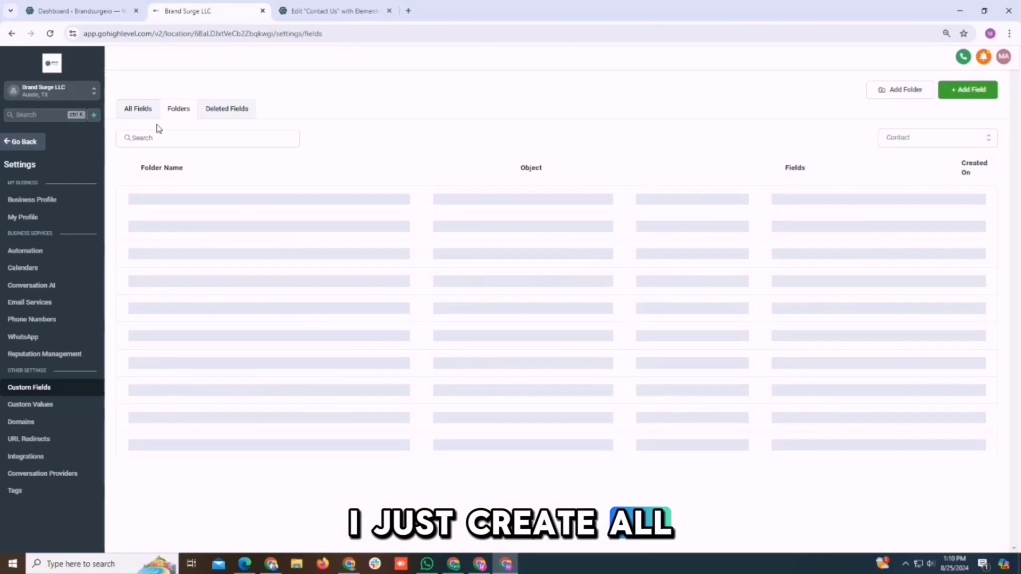
{"action": "left_click", "coordinate": [139, 107]}
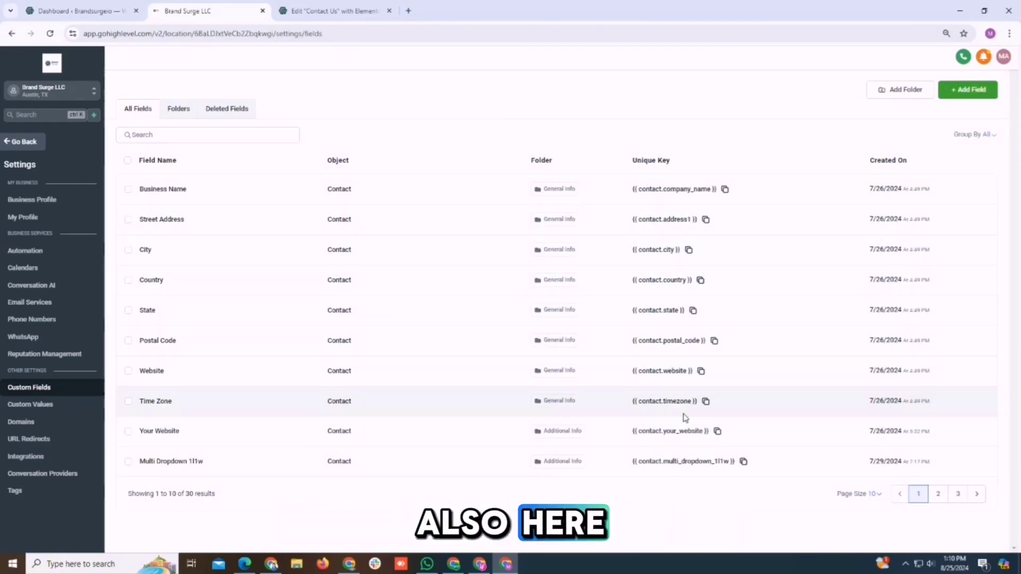
{"action": "left_click", "coordinate": [945, 494]}
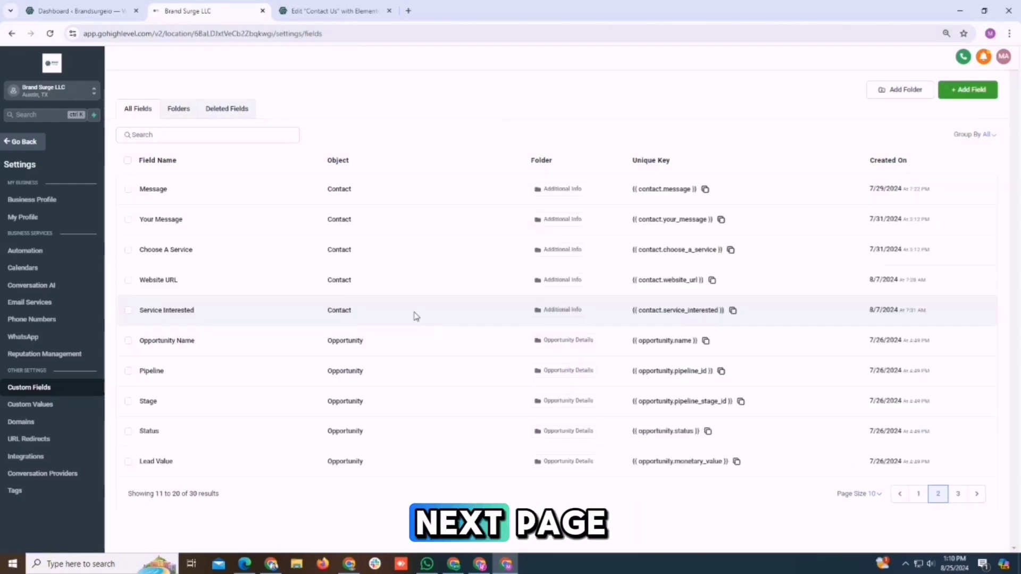